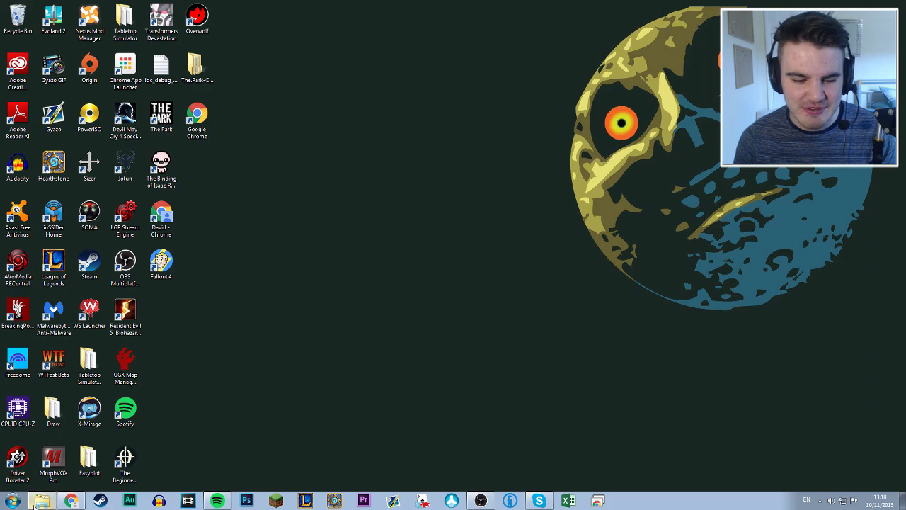
# - Open Fallout4.ini from the My Games\Fallout4 folder and check the bMouseAcceleration line under [Controls]
pyautogui.click(37, 501)
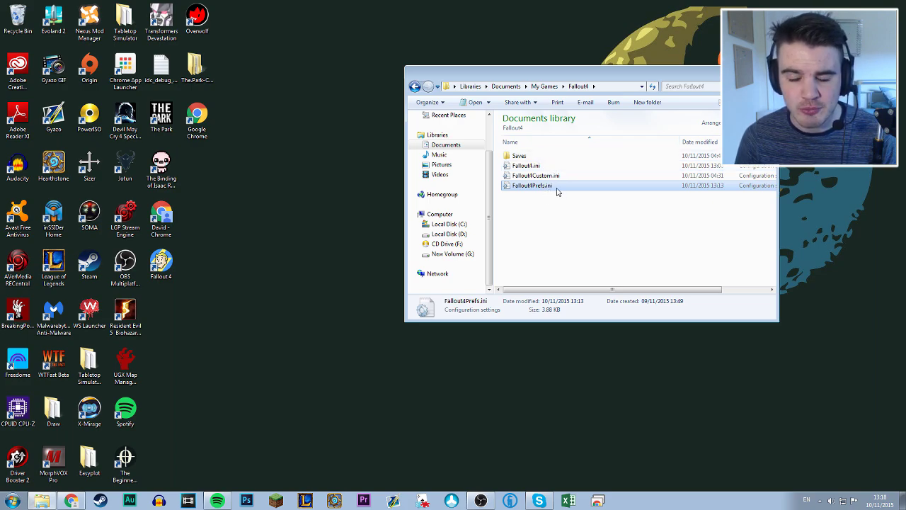
pyautogui.click(568, 226)
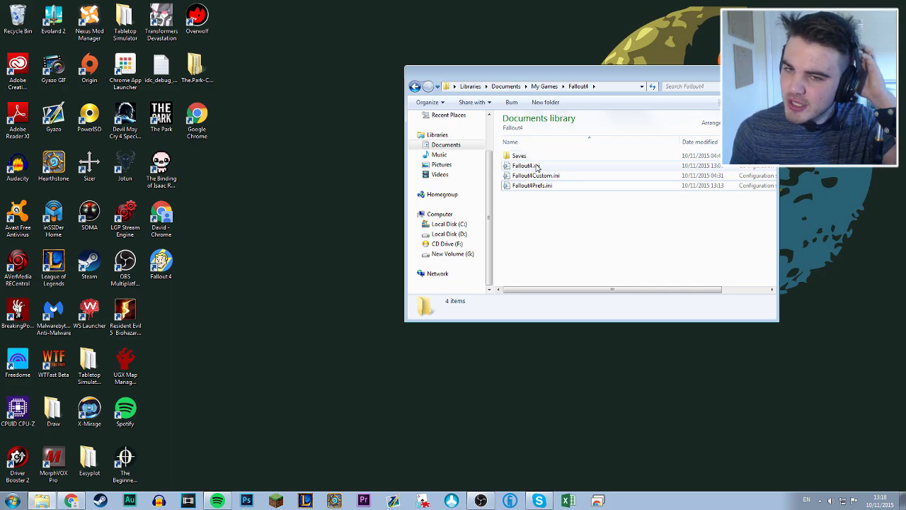
pyautogui.doubleClick(536, 165)
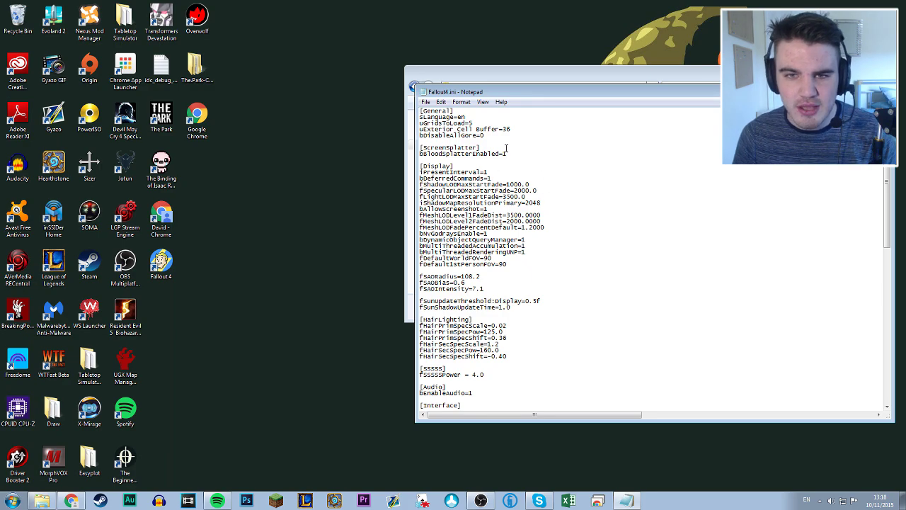
pyautogui.scroll(-10, 562, 242)
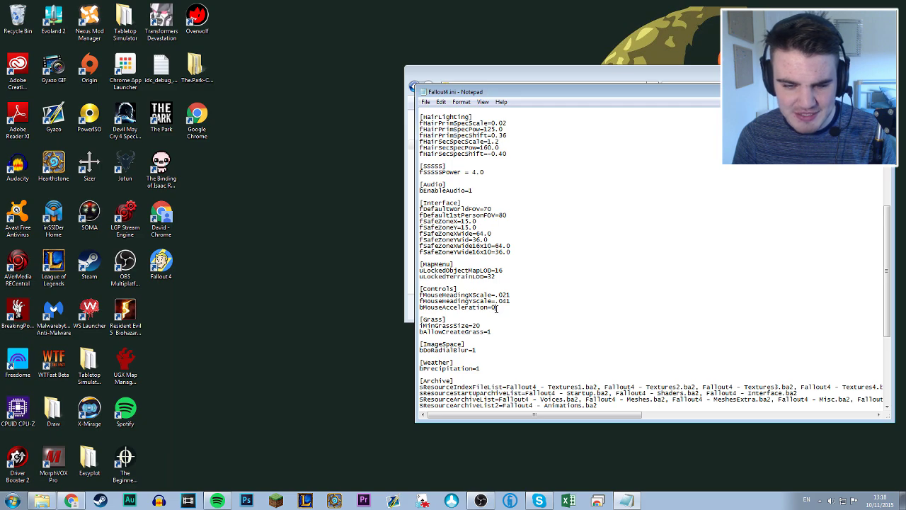
pyautogui.moveTo(497, 309); pyautogui.dragTo(420, 309)
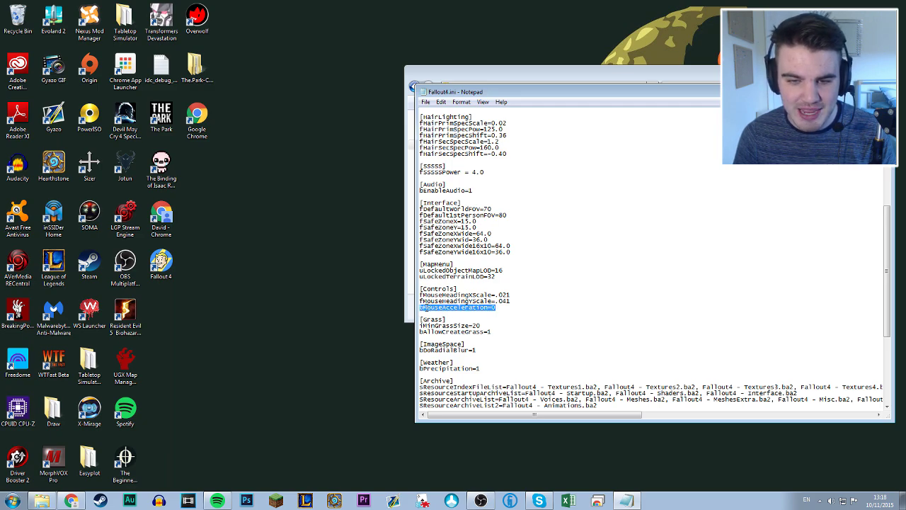
pyautogui.click(505, 306)
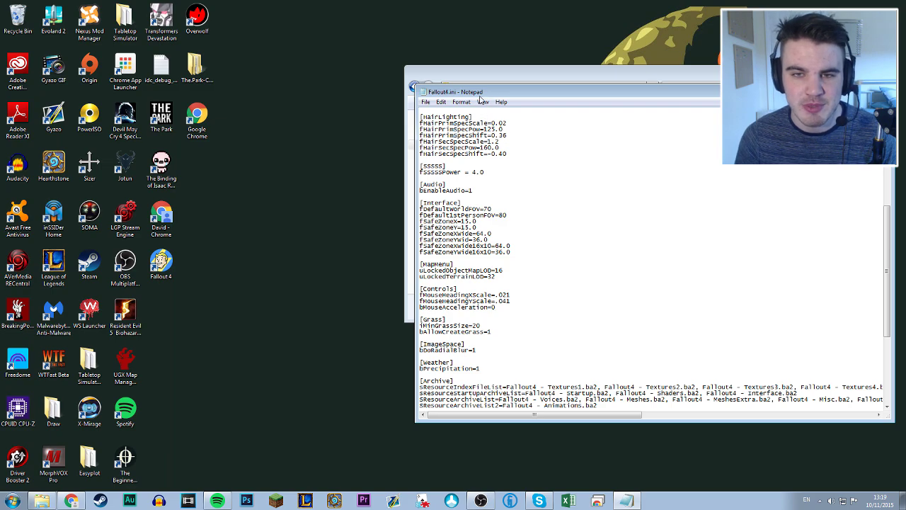
# - Open Fallout4Prefs.ini, search for "control" and check the bMouseAcceleration line in the [Controls] section
pyautogui.click(471, 73)
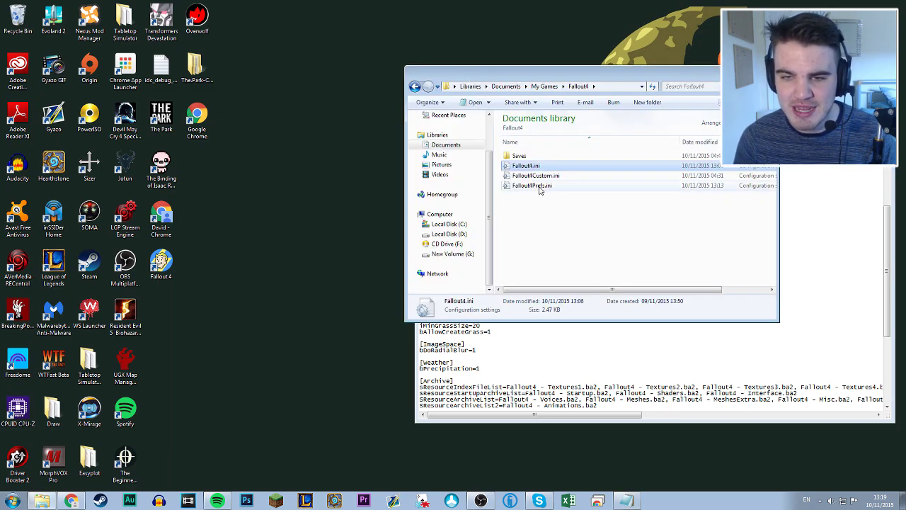
pyautogui.doubleClick(531, 186)
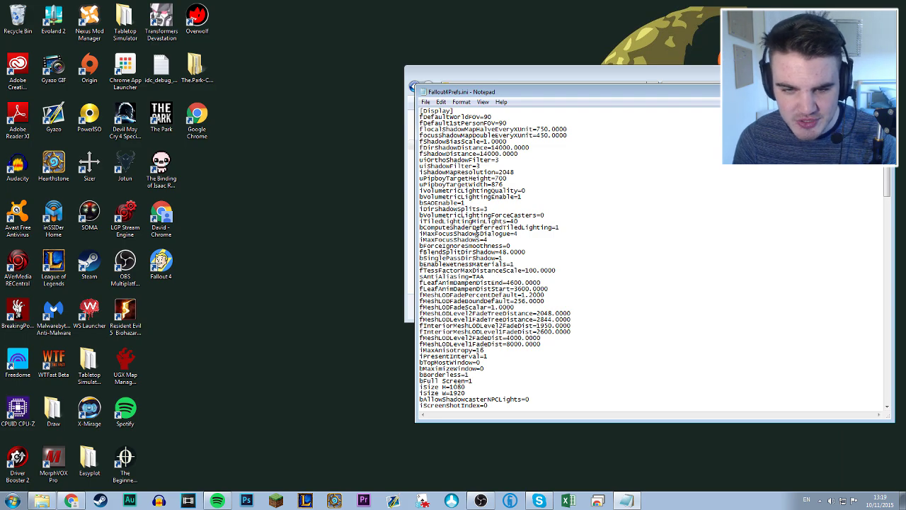
pyautogui.hotkey('ctrl', 'f')
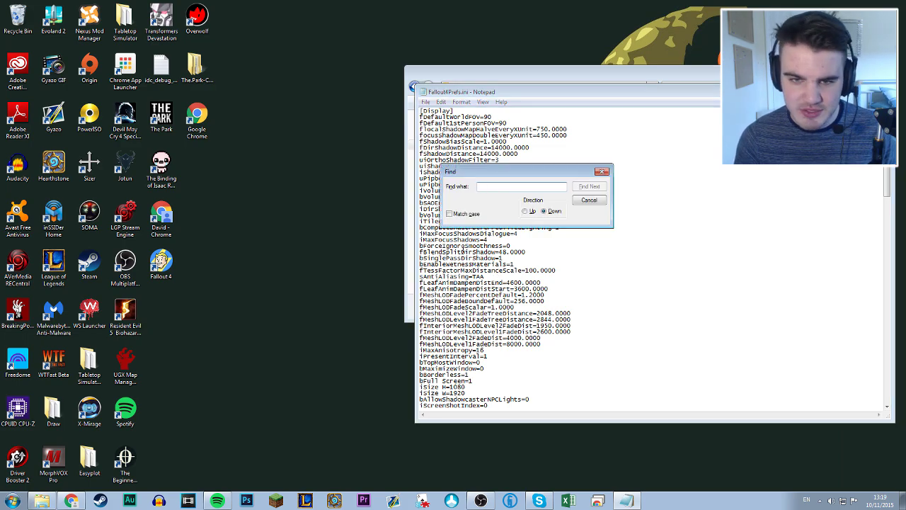
pyautogui.write('control')
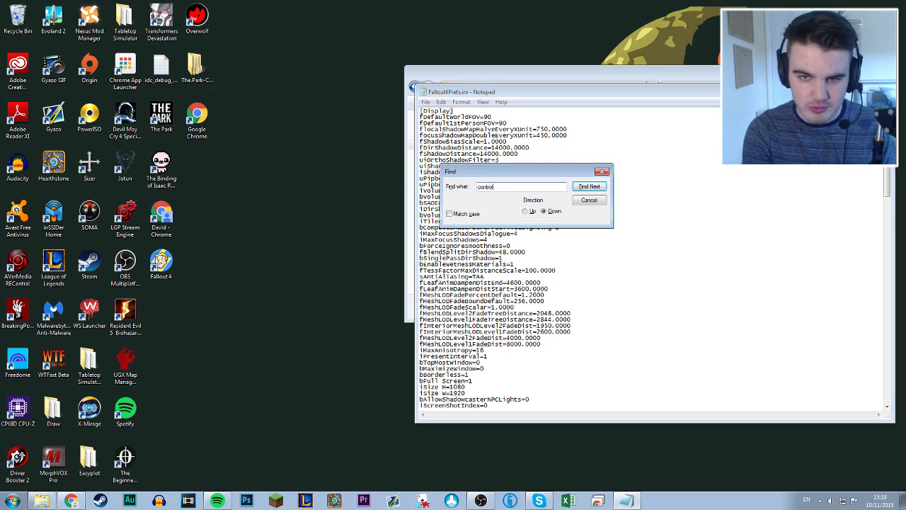
pyautogui.press('Return')
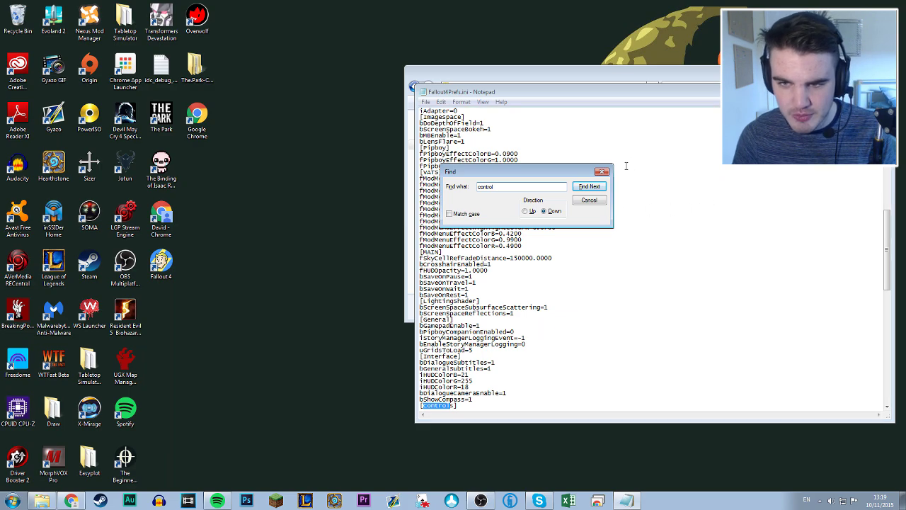
pyautogui.click(602, 171)
pyautogui.scroll(-9, 765, 266)
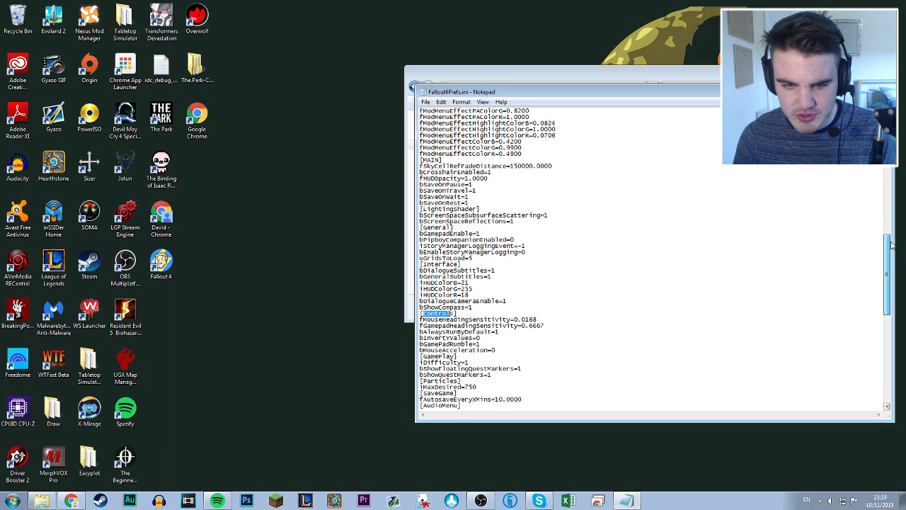
pyautogui.click(552, 252)
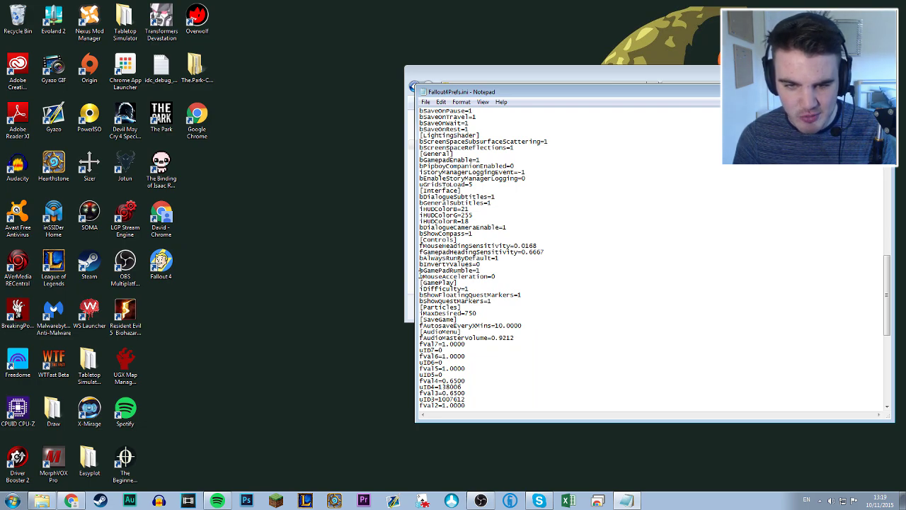
pyautogui.moveTo(420, 276); pyautogui.dragTo(497, 277)
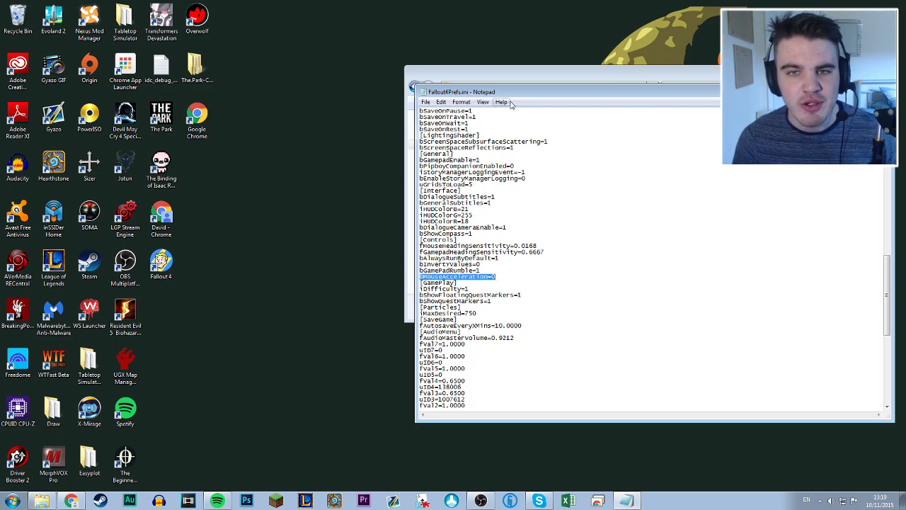
pyautogui.click(883, 91)
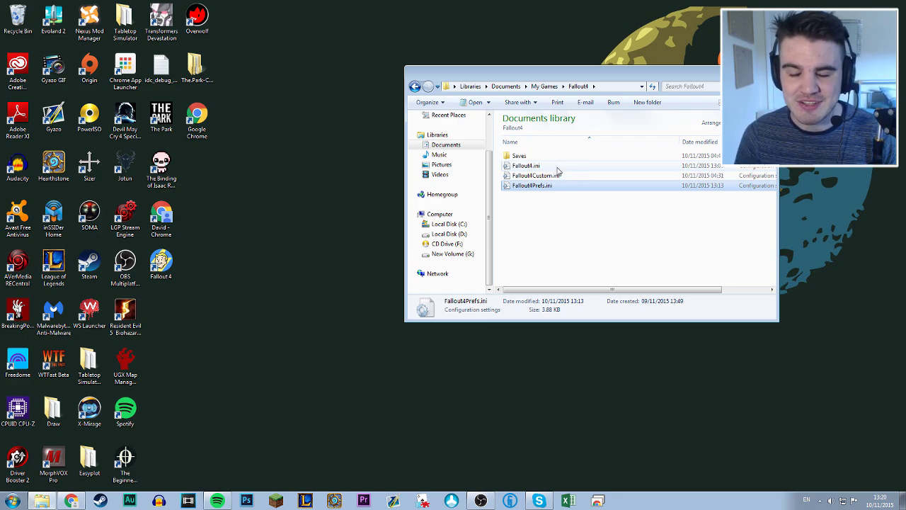
# - In the [Controls] section of Fallout4.ini, set fMouseHeadingYScale to .042 and save the file on closing
pyautogui.doubleClick(557, 167)
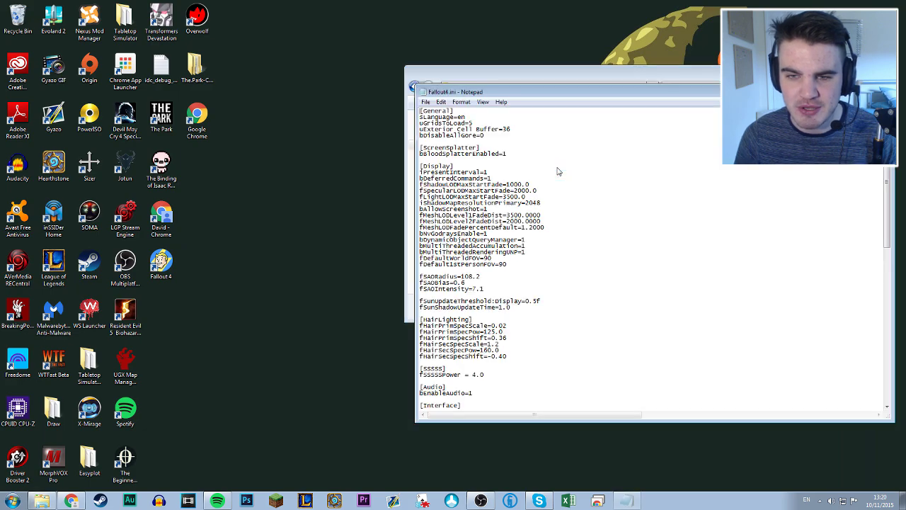
pyautogui.scroll(-11, 538, 255)
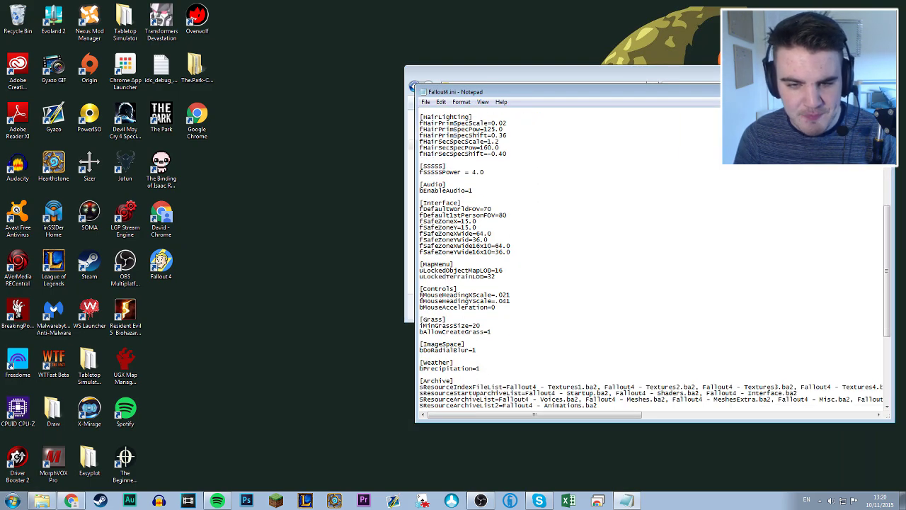
pyautogui.moveTo(420, 294); pyautogui.dragTo(511, 300)
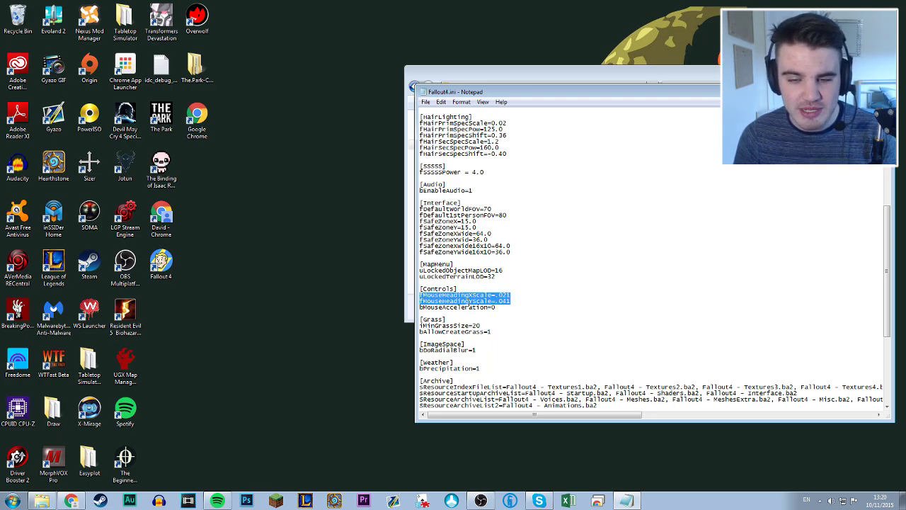
pyautogui.click(511, 303)
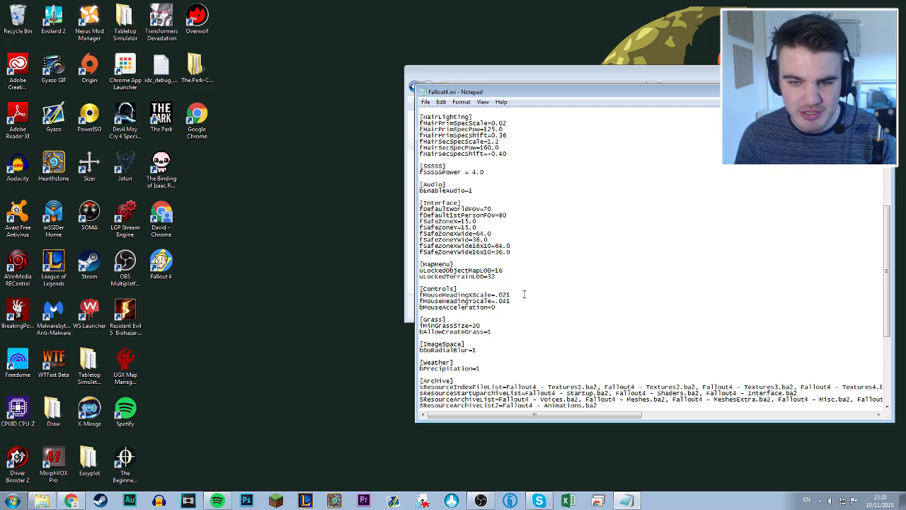
pyautogui.press('BackSpace')
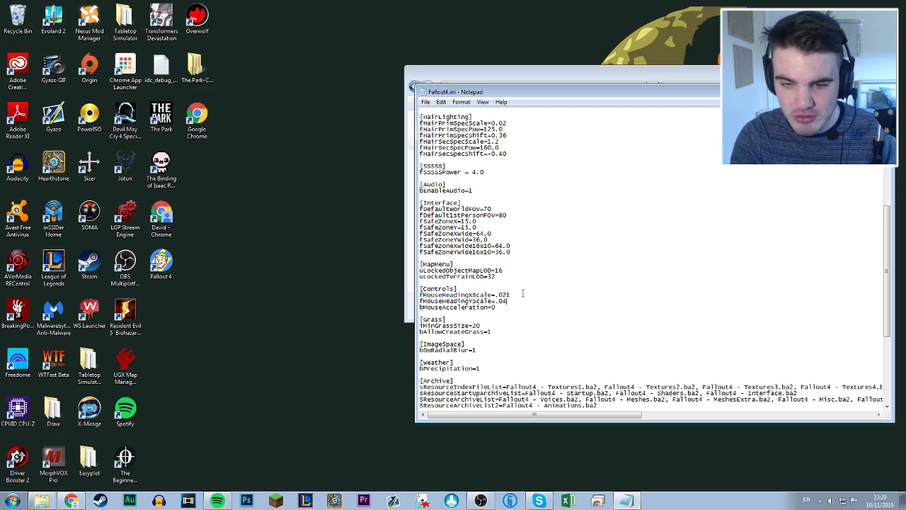
pyautogui.write('2')
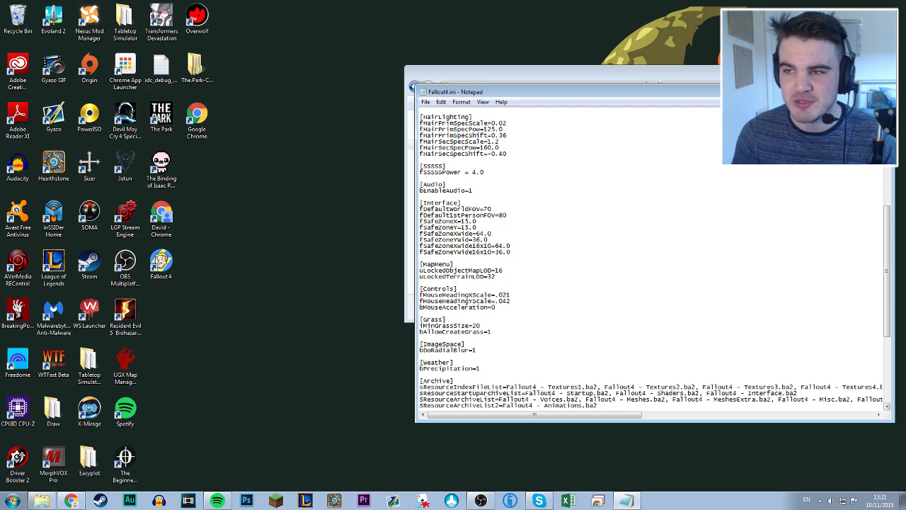
pyautogui.hotkey('alt', 'F4')
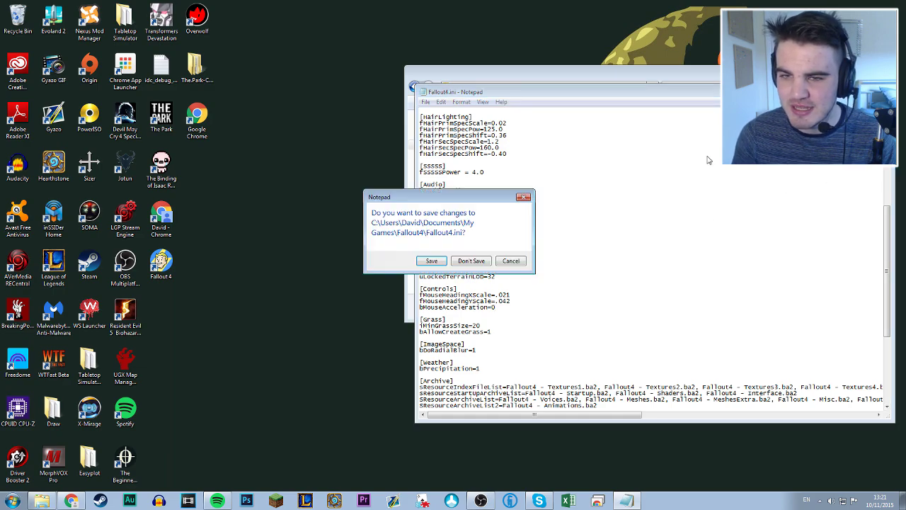
pyautogui.click(429, 265)
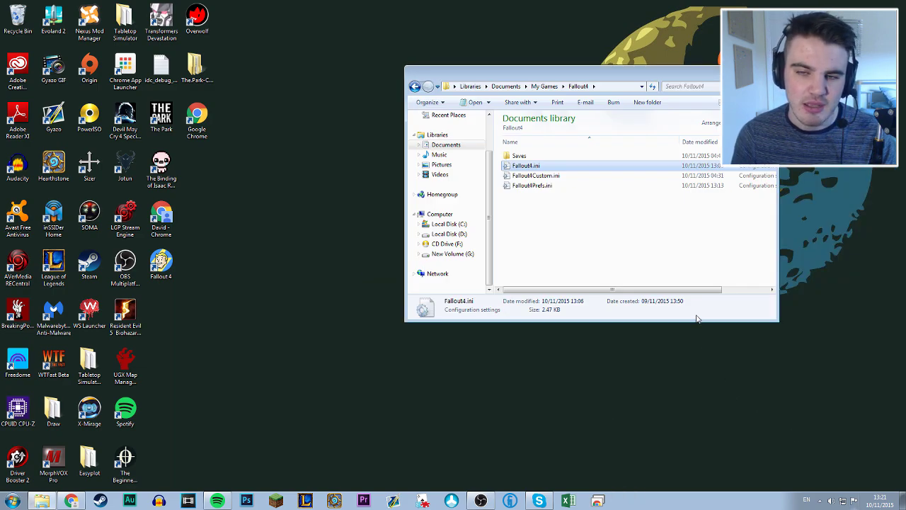
pyautogui.click(566, 240)
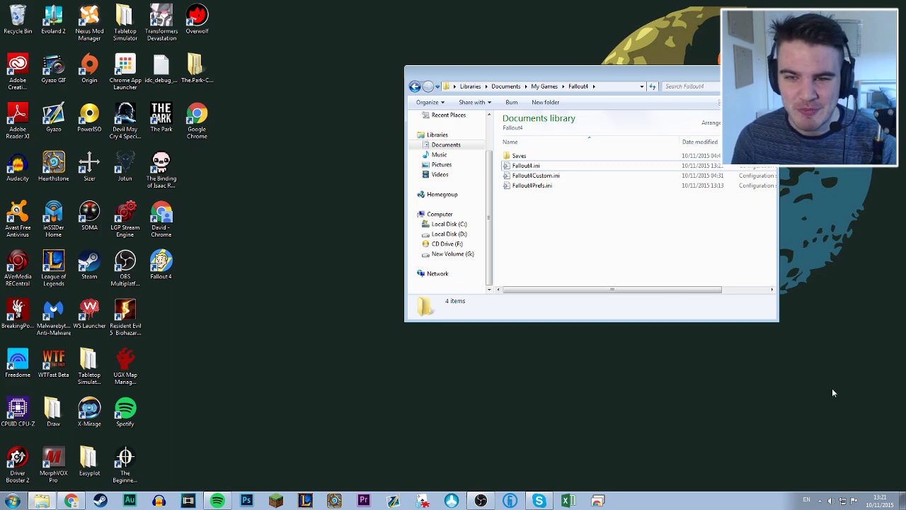
# - Reopen Fallout4.ini and copy the fDefaultWorldFOV and fDefault1stPersonFOV lines from the [Display] section
pyautogui.click(543, 186)
pyautogui.doubleClick(544, 167)
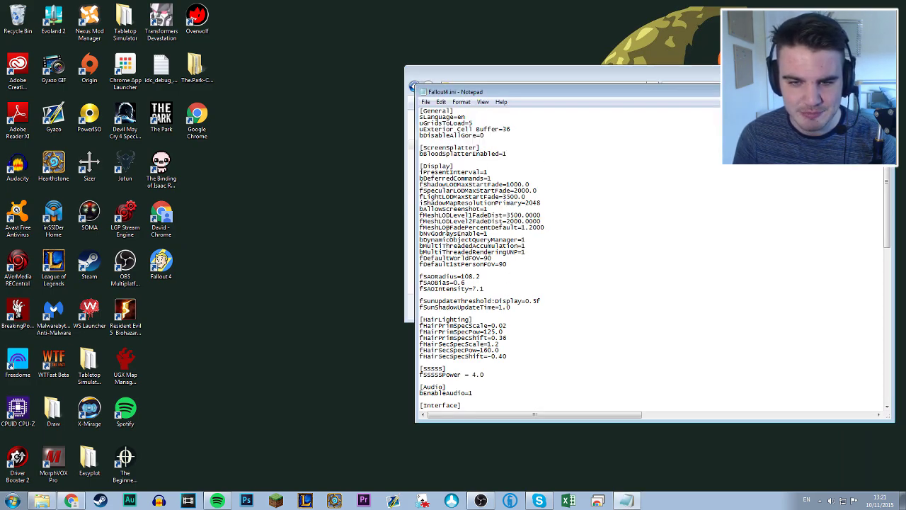
pyautogui.moveTo(421, 258); pyautogui.dragTo(508, 264)
pyautogui.hotkey('ctrl', 'c')
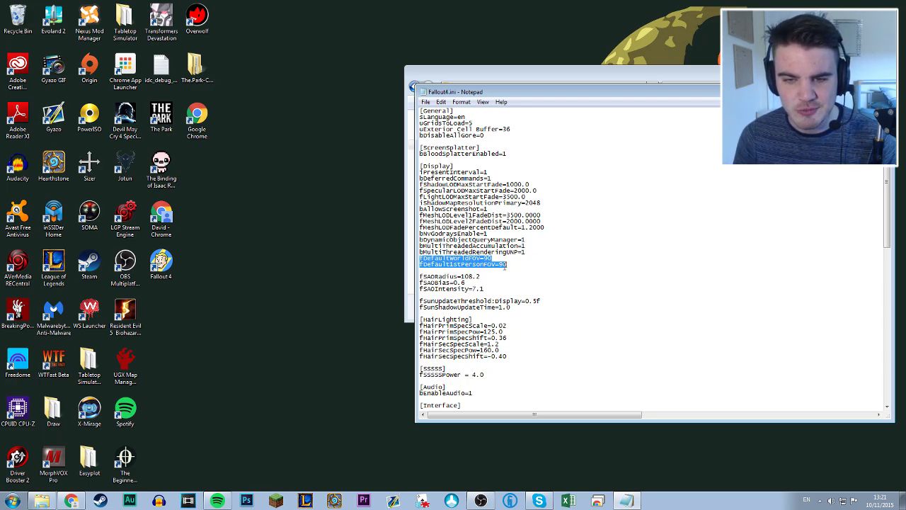
pyautogui.click(508, 266)
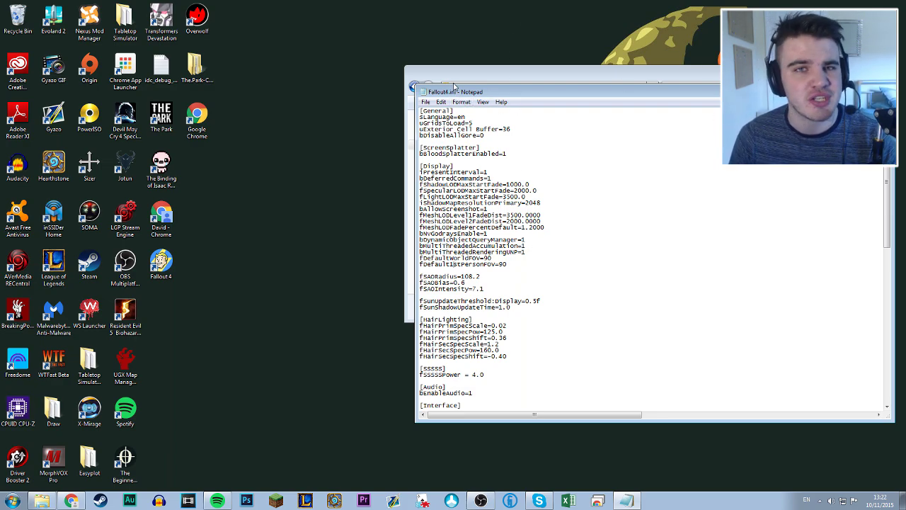
pyautogui.moveTo(478, 94); pyautogui.dragTo(467, 120)
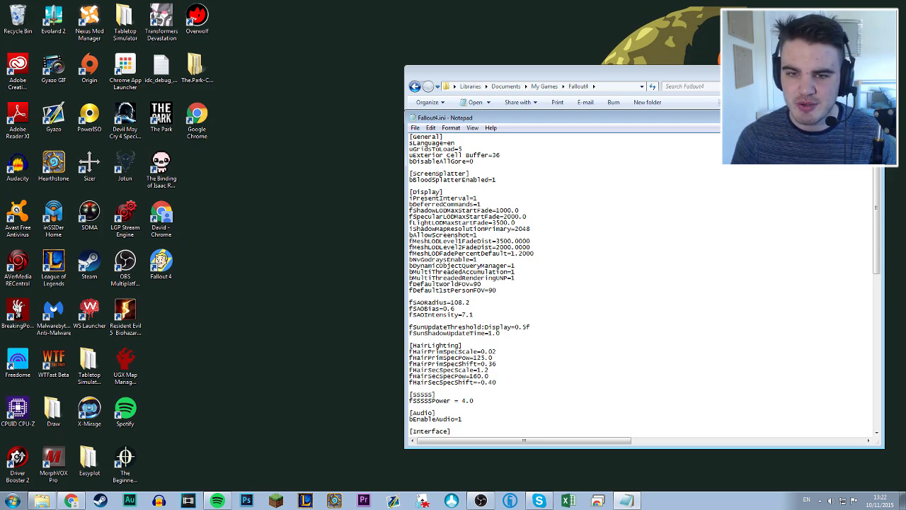
pyautogui.hotkey('alt', 'F4')
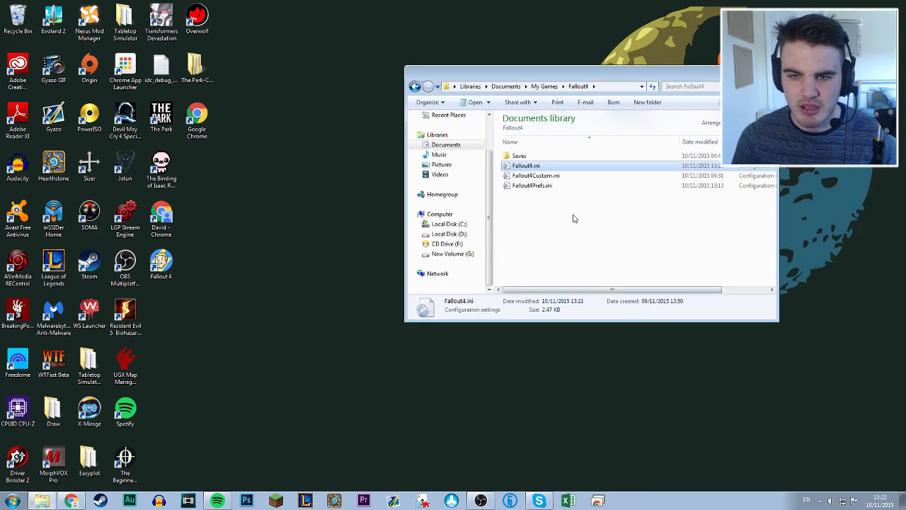
# - Check the fDefaultWorldFOV and fDefault1stPersonFOV lines in Fallout4Prefs.ini, then close the file and its folder
pyautogui.doubleClick(560, 186)
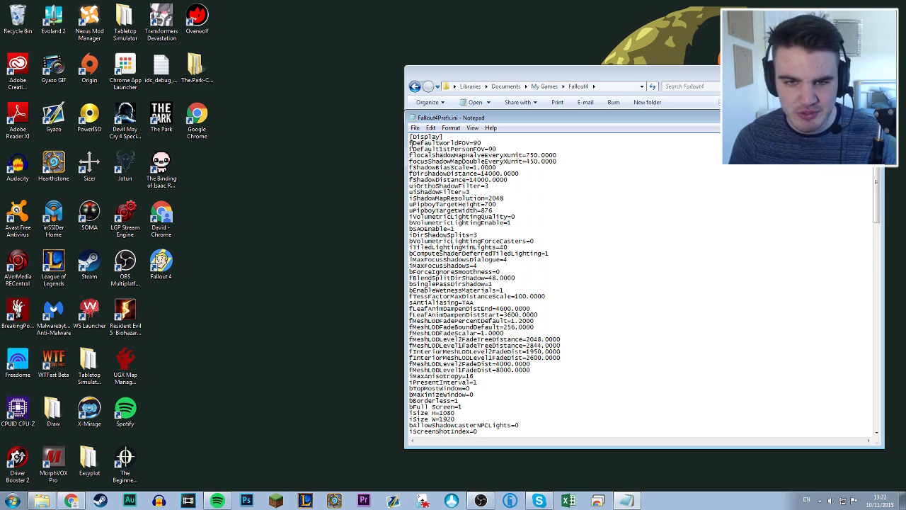
pyautogui.moveTo(411, 144); pyautogui.dragTo(497, 148)
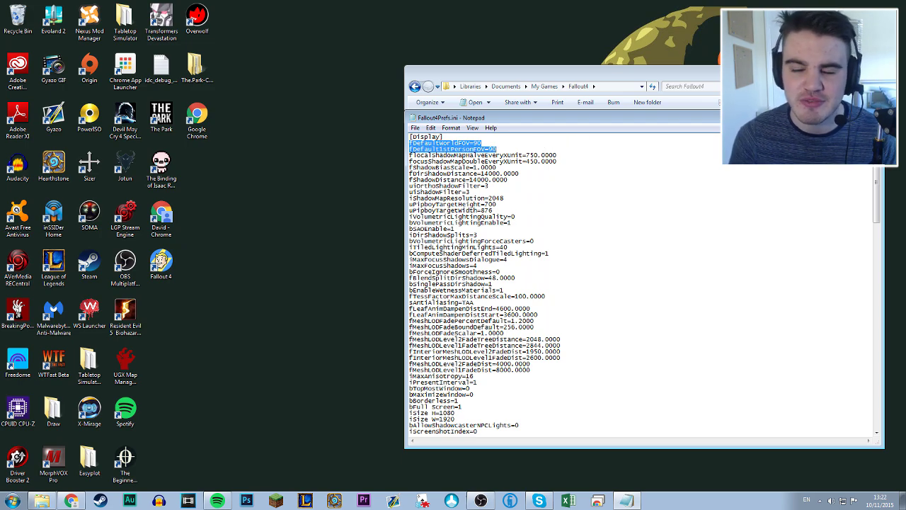
pyautogui.click(876, 118)
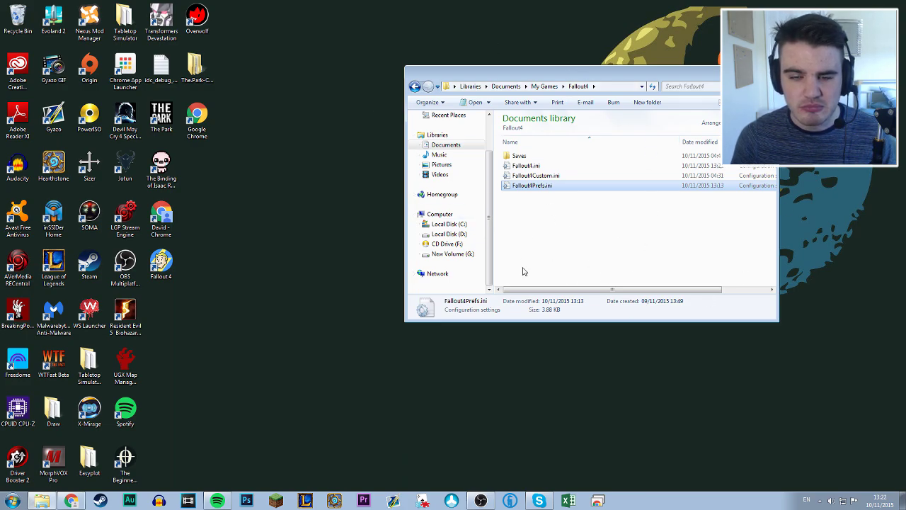
pyautogui.click(768, 71)
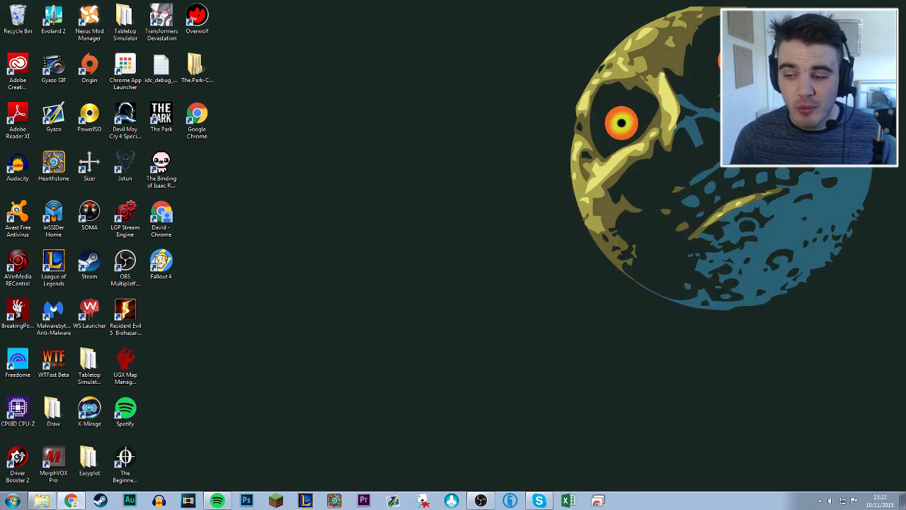
# - Open NVIDIA GeForce Experience from its background utility to look at the graphics card software
pyautogui.click(818, 500)
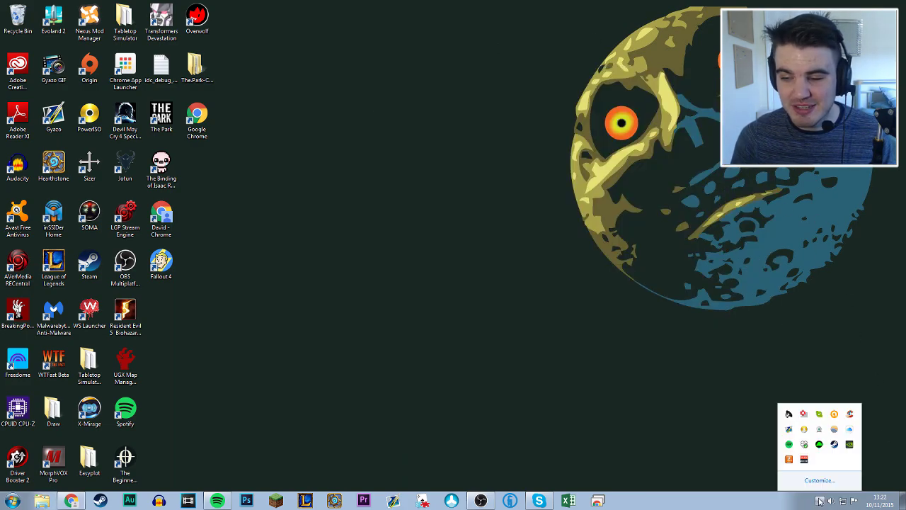
pyautogui.rightClick(851, 446)
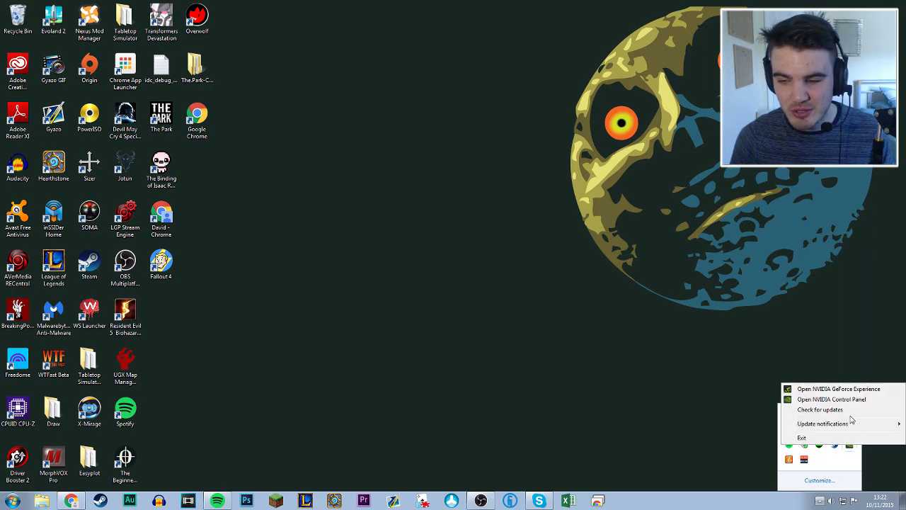
pyautogui.click(854, 389)
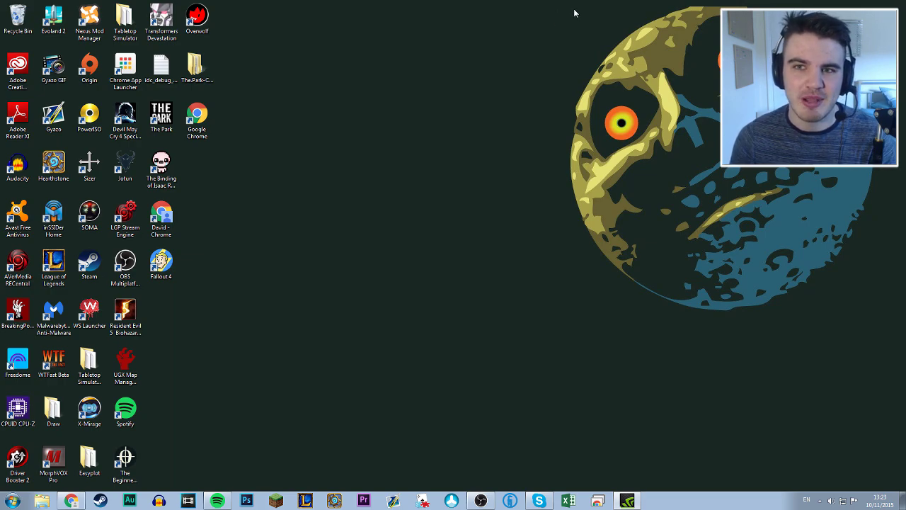
pyautogui.click(820, 501)
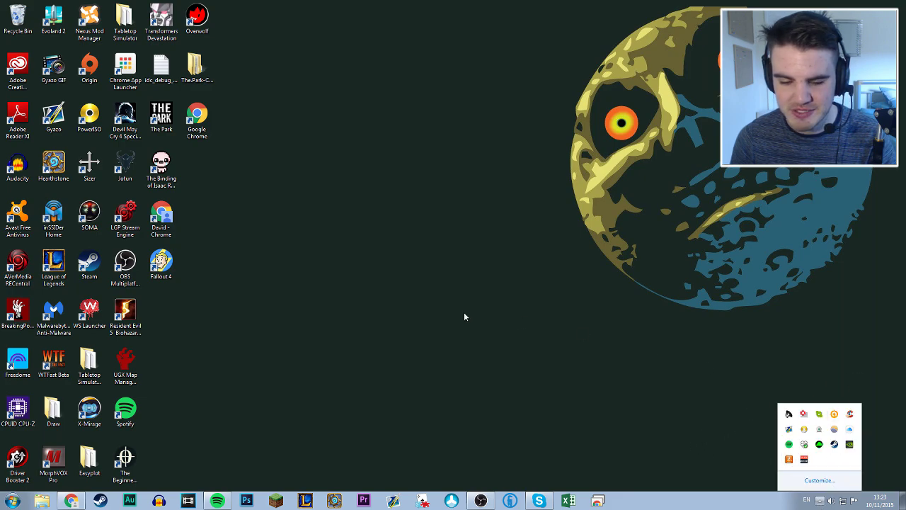
pyautogui.click(395, 354)
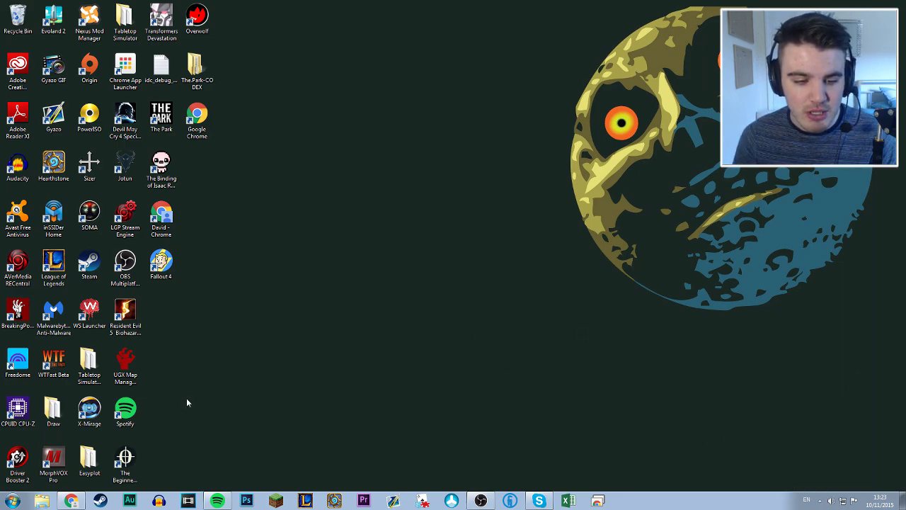
# - Switch to Steam, start Fallout 4 from the library and open the game launcher's options
pyautogui.click(99, 500)
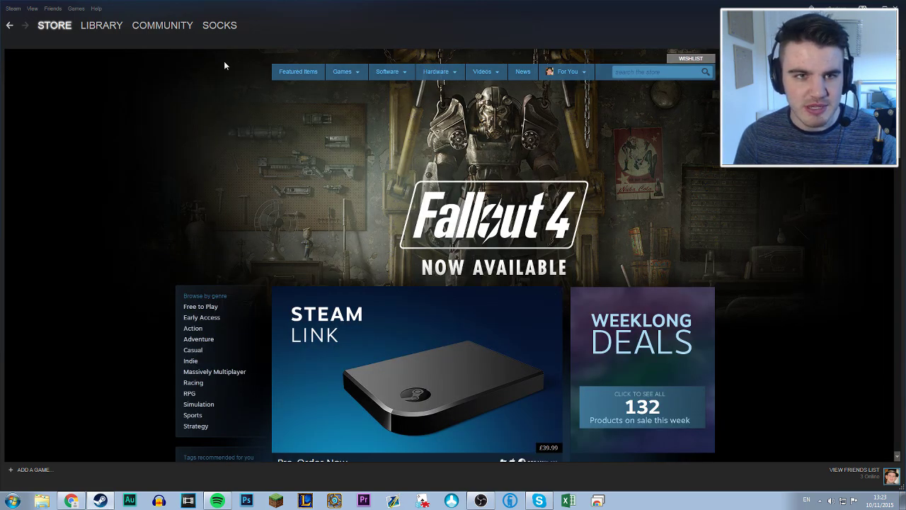
pyautogui.click(95, 29)
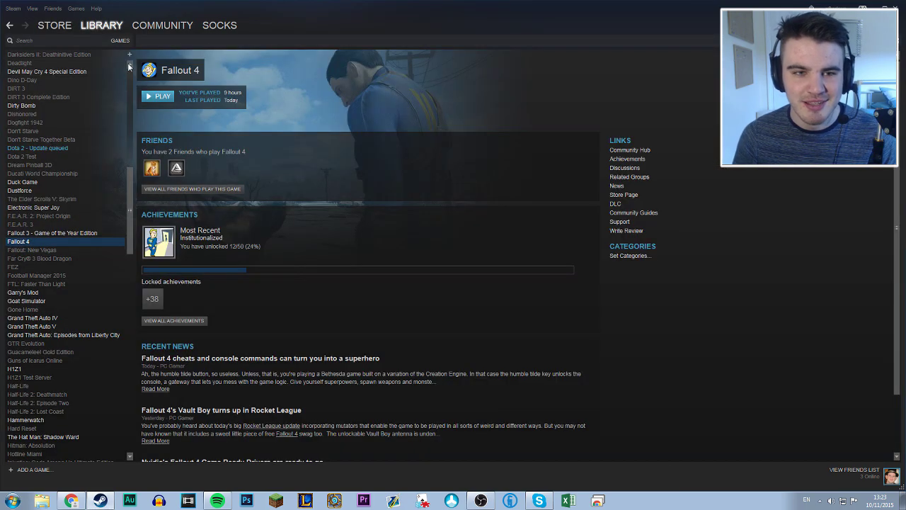
pyautogui.click(168, 97)
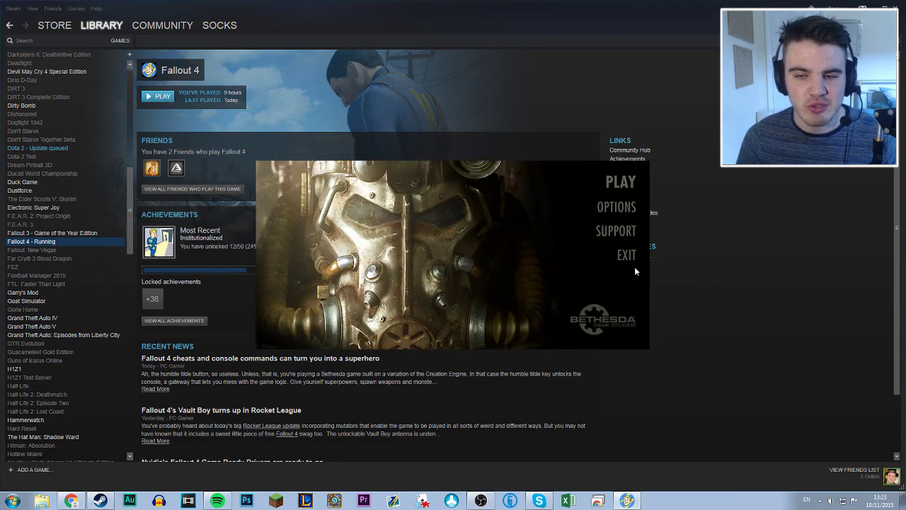
pyautogui.click(617, 207)
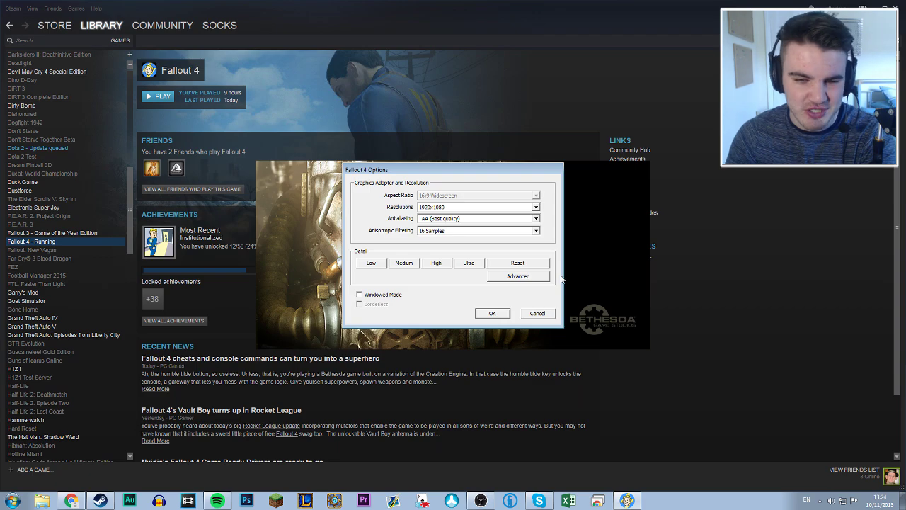
# - Review the Godrays Quality choices in Fallout 4's advanced detail options, keep Low and close the advanced options
pyautogui.click(521, 283)
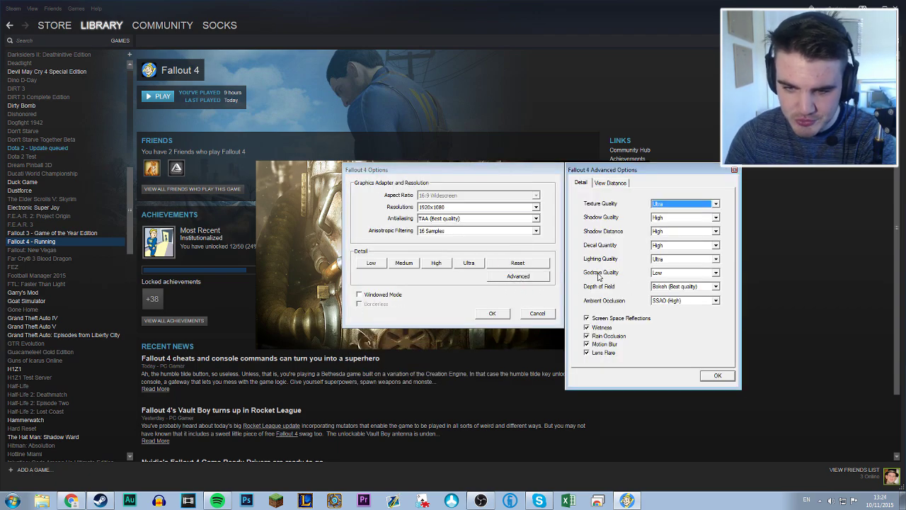
pyautogui.click(655, 274)
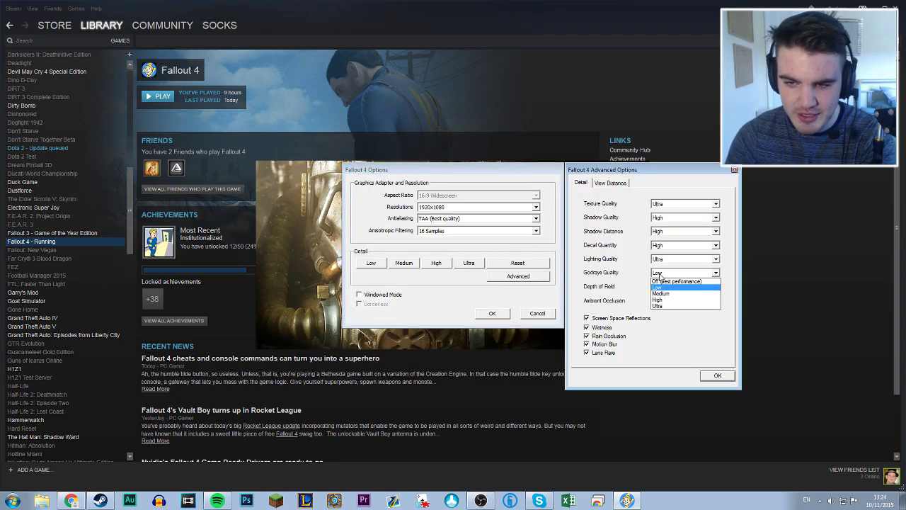
pyautogui.click(693, 333)
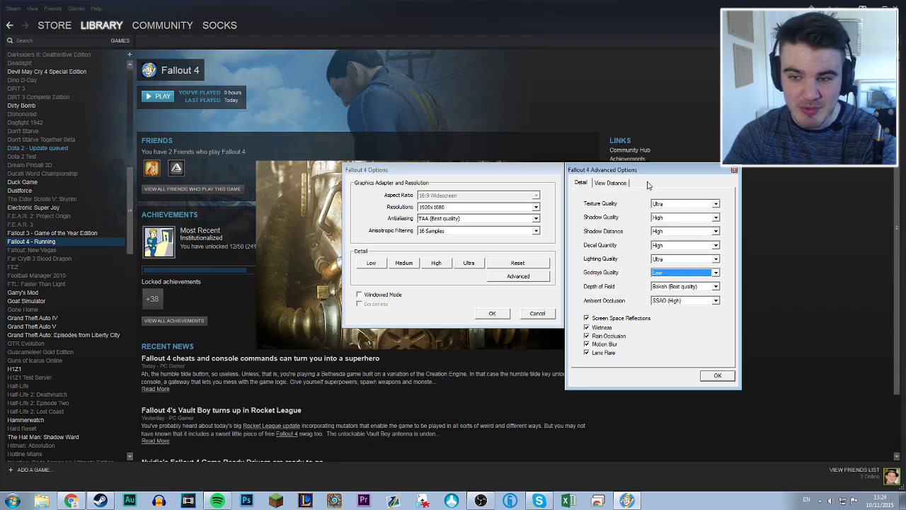
pyautogui.click(665, 274)
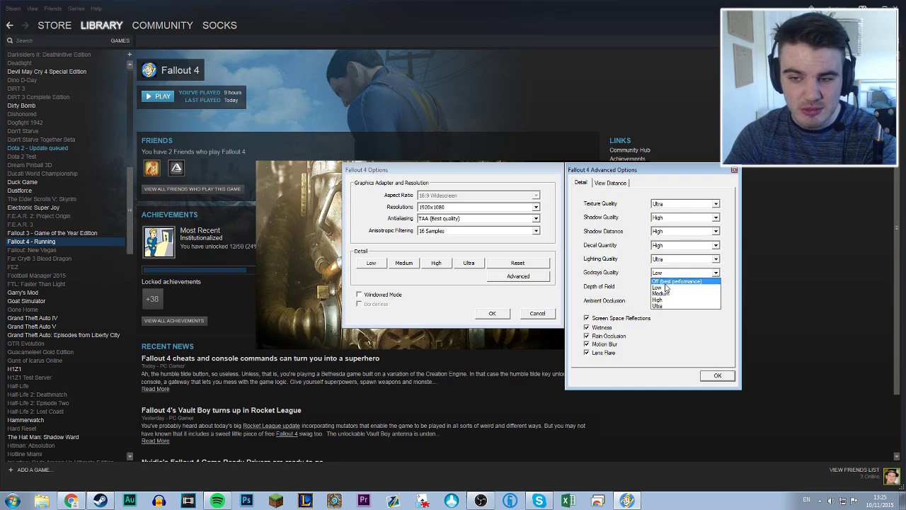
pyautogui.click(668, 274)
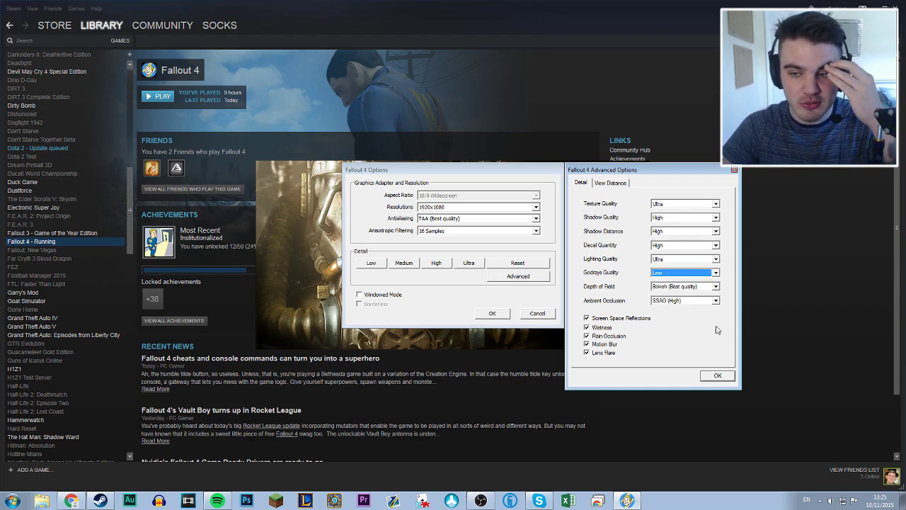
pyautogui.click(717, 376)
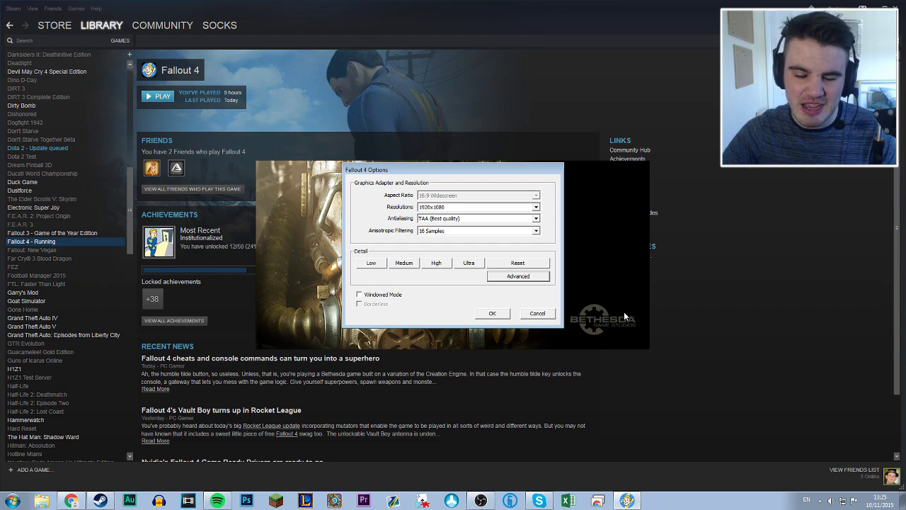
# - Try Windowed Mode with the resolution at 1920x1080 in the Fallout 4 options and switch it back off
pyautogui.moveTo(395, 172); pyautogui.dragTo(393, 177)
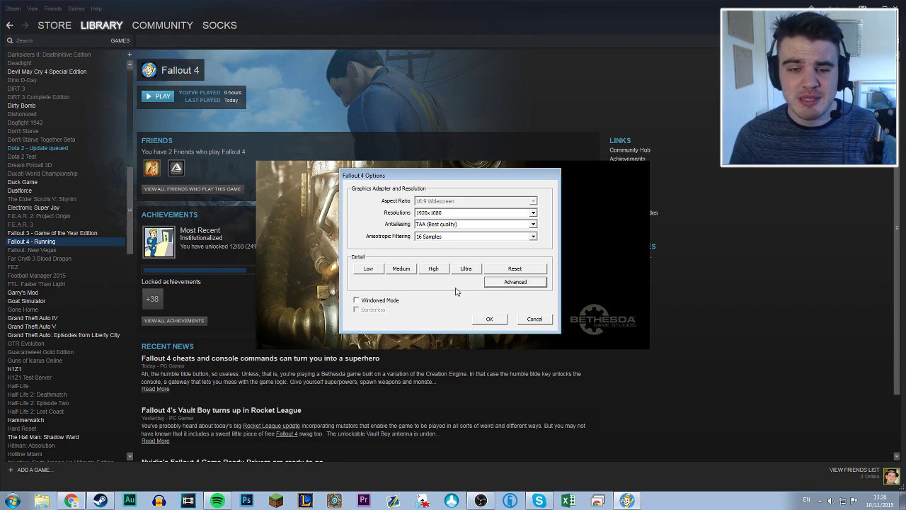
pyautogui.click(365, 303)
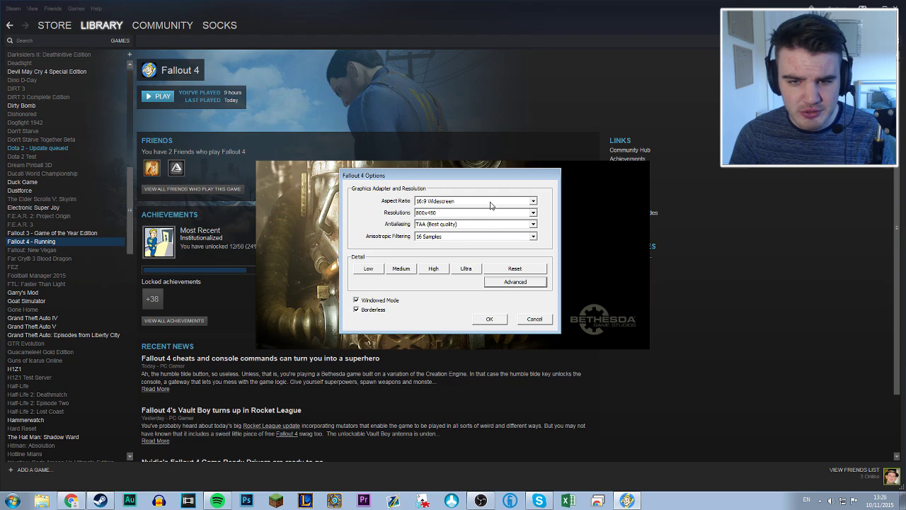
pyautogui.click(532, 213)
pyautogui.click(467, 241)
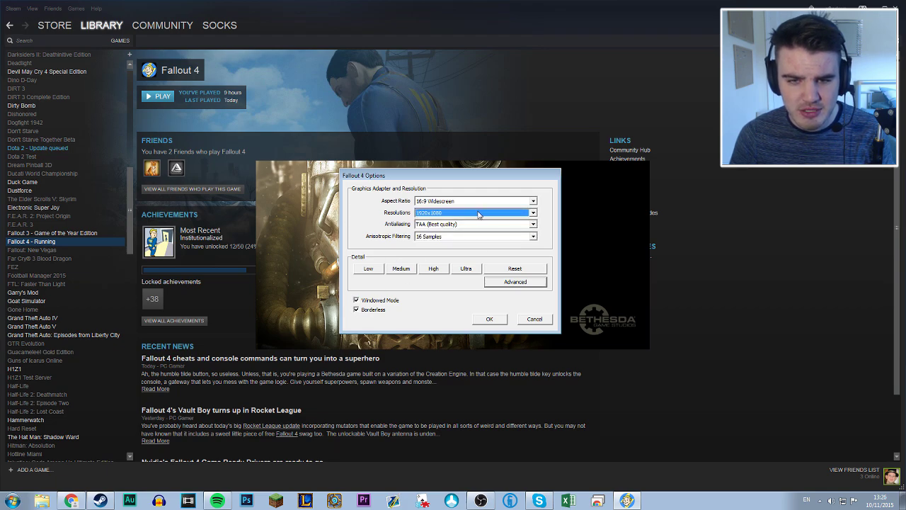
pyautogui.click(364, 301)
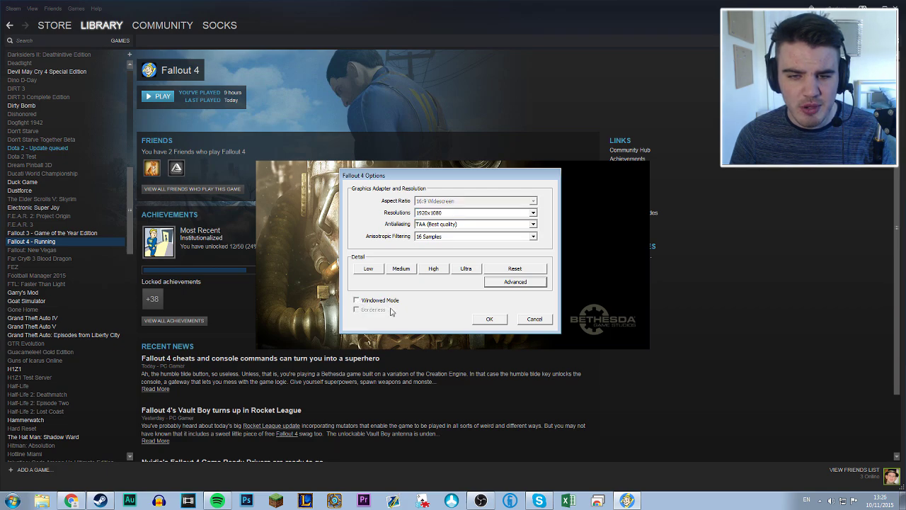